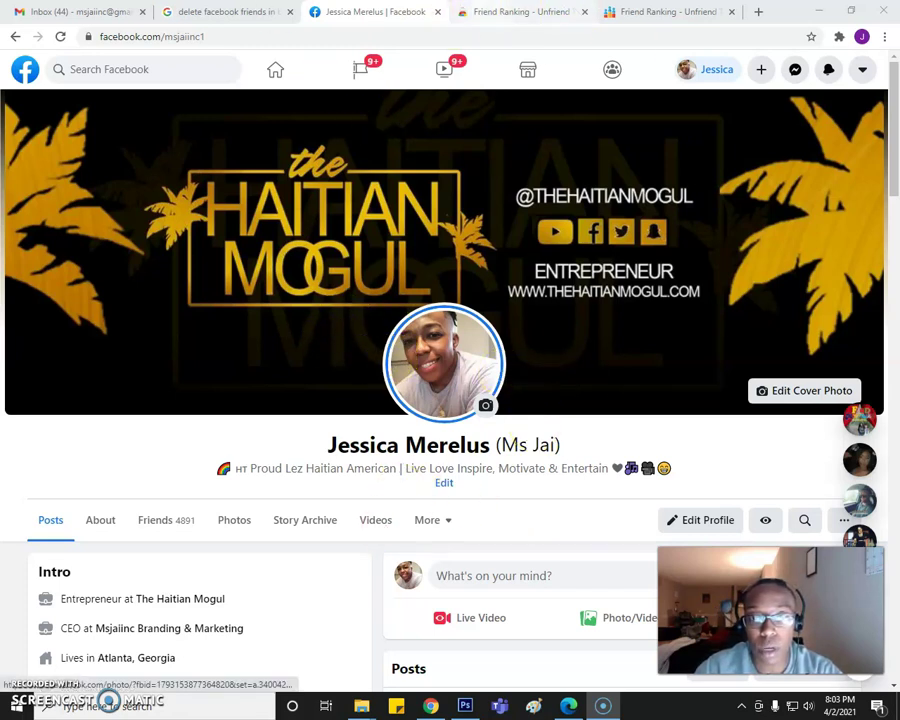
Review the Chrome Web Store page of the Friend Ranking - Unfriend Toolkit for FB extension
click(521, 11)
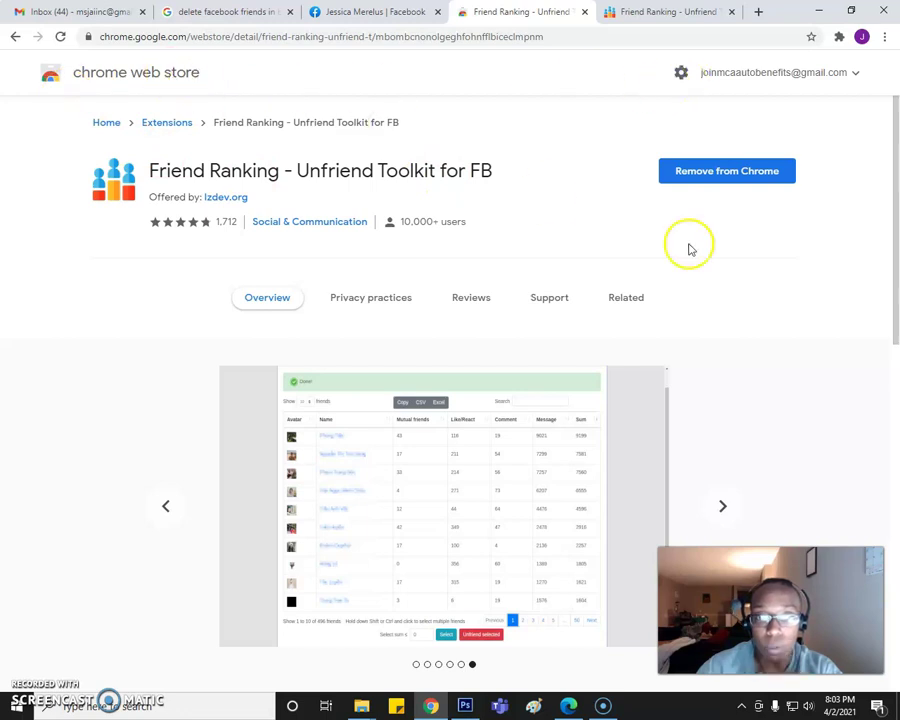
scroll(812, 309, down, 3)
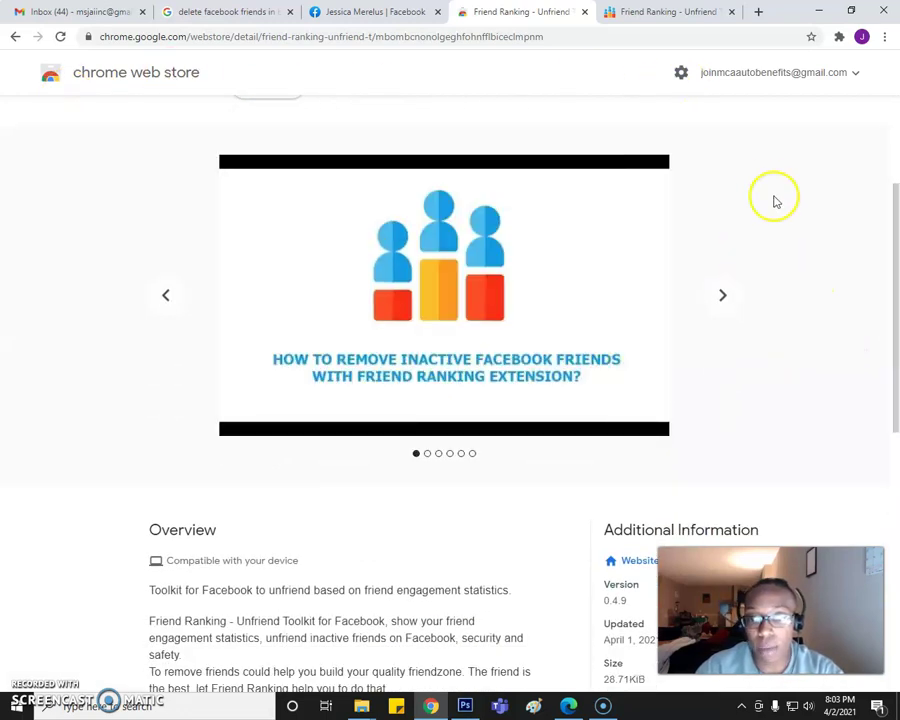
scroll(820, 240, up, 2)
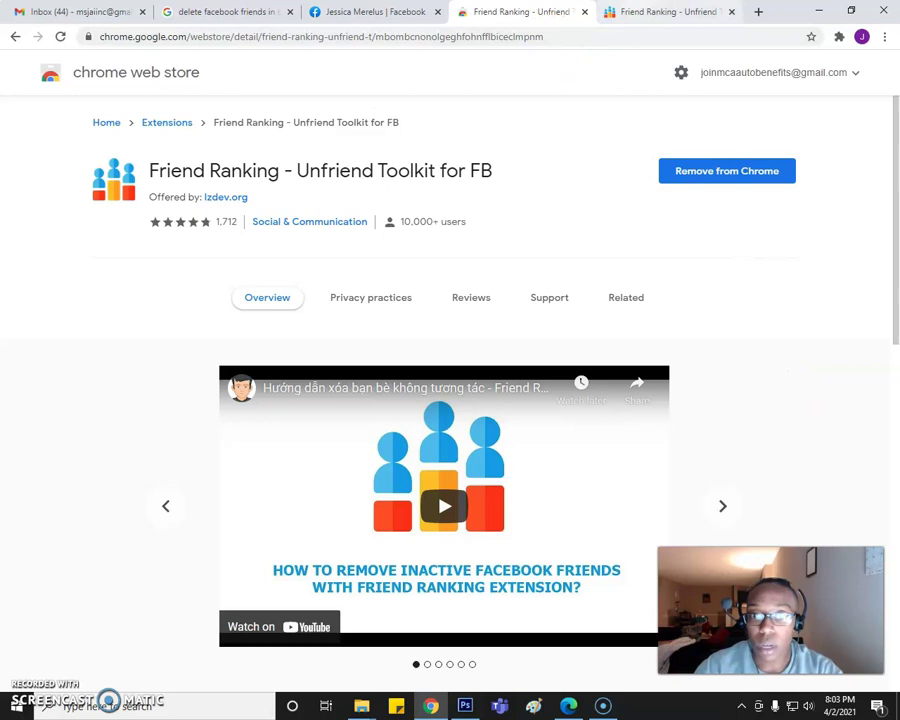
Open the Friend Ranking extension's own page in the browser and close the separate Microsoft Edge window
click(645, 10)
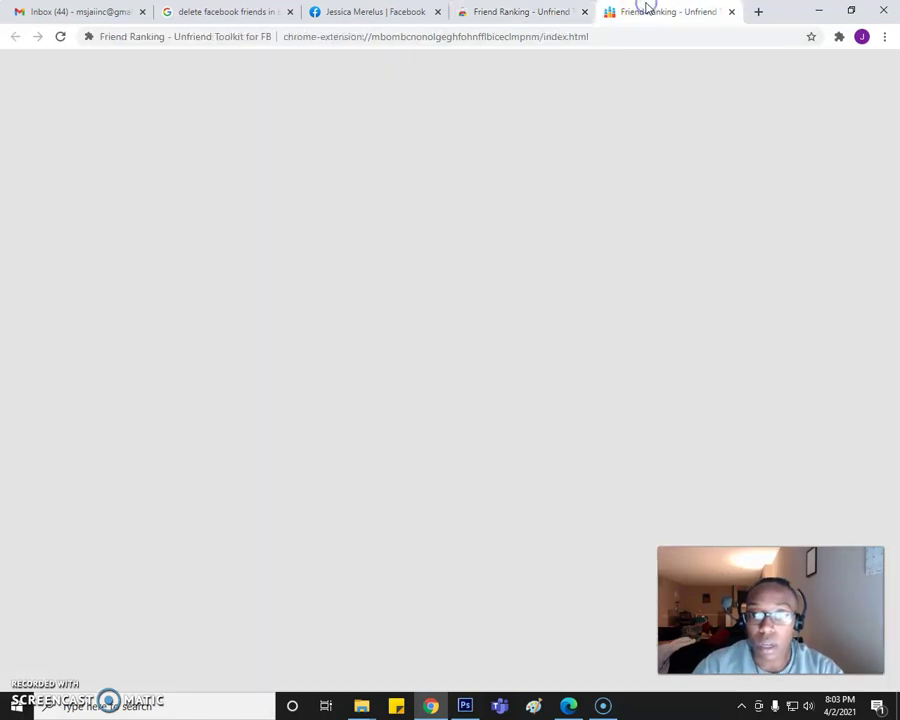
click(397, 10)
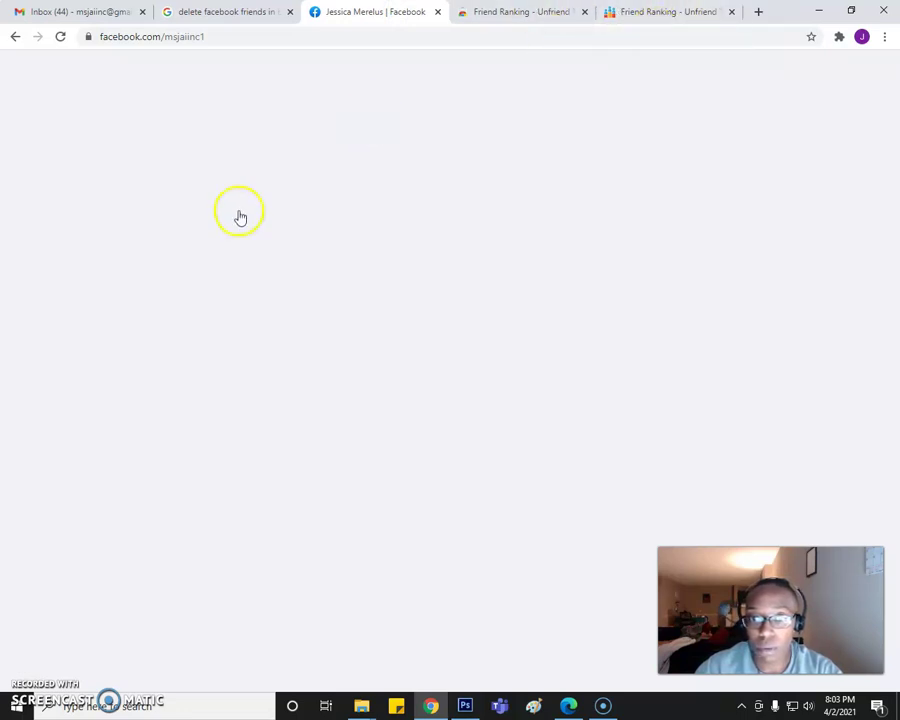
click(362, 36)
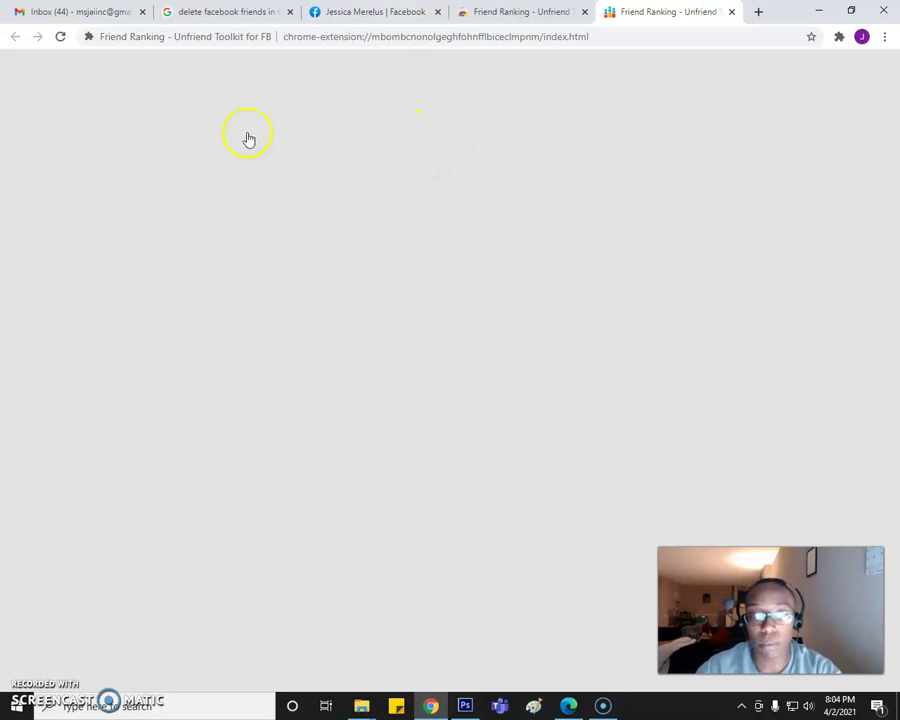
click(645, 36)
click(675, 34)
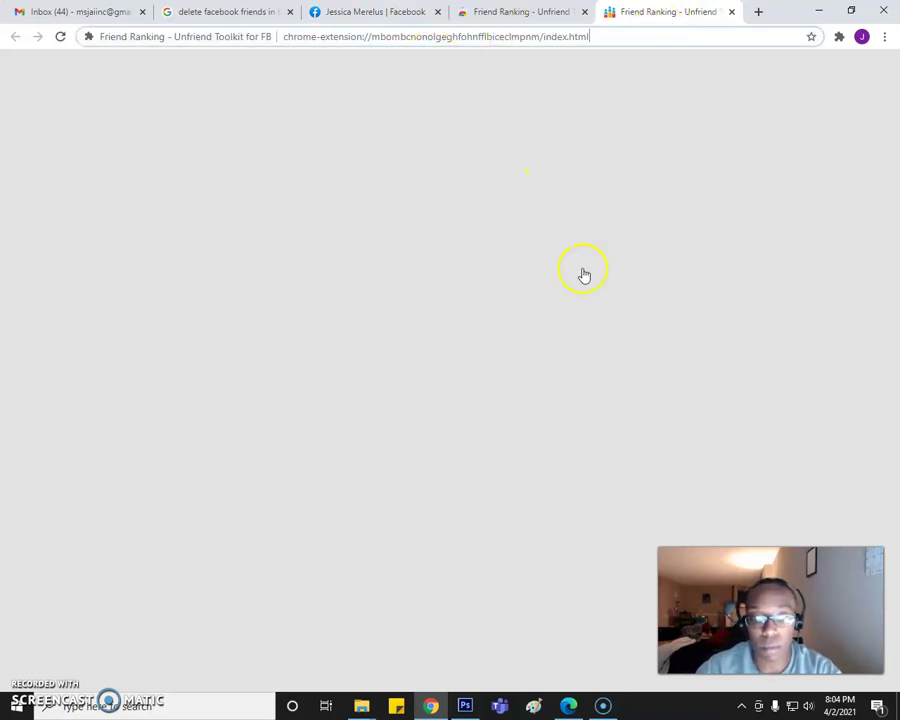
click(568, 706)
click(883, 10)
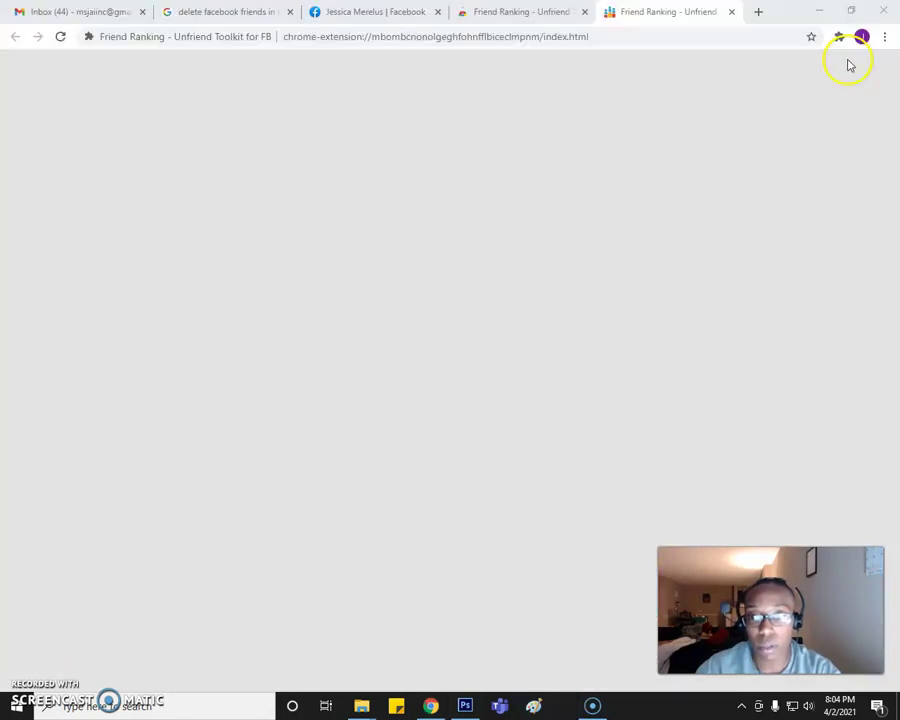
click(652, 40)
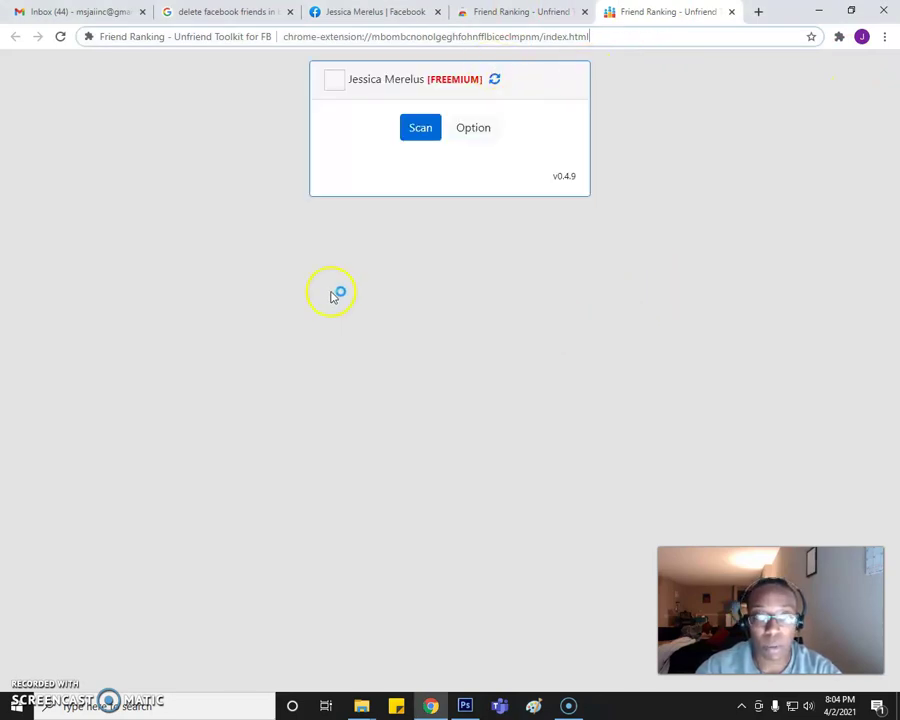
Look over the Facebook profile page that the extension is connected to
click(381, 10)
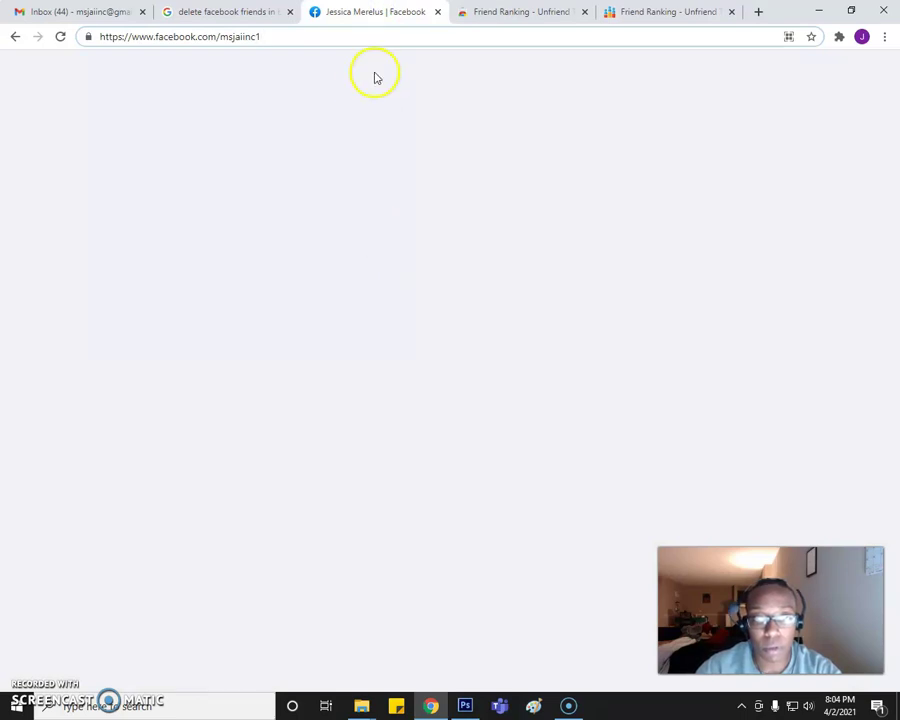
scroll(640, 406, down, 3)
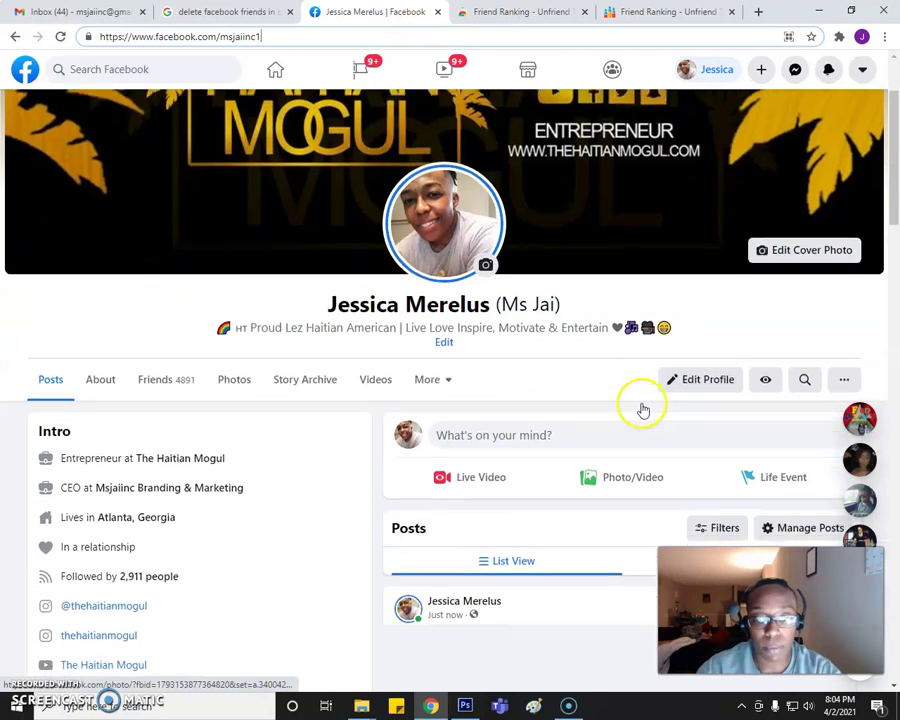
scroll(640, 406, up, 3)
Return to the Friend Ranking extension page and scan the account's Facebook friends
click(657, 16)
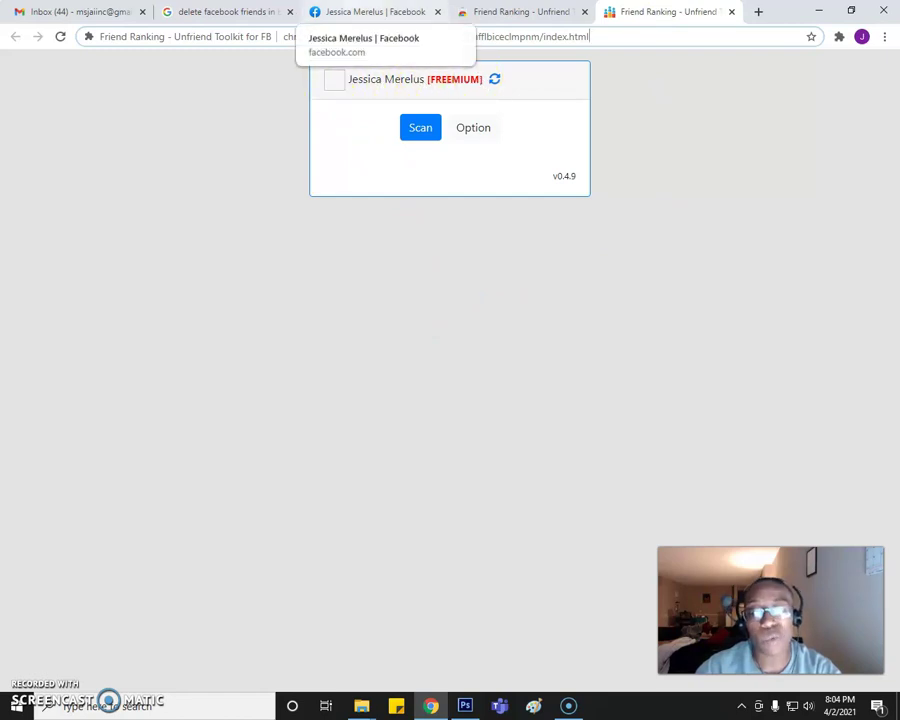
click(423, 128)
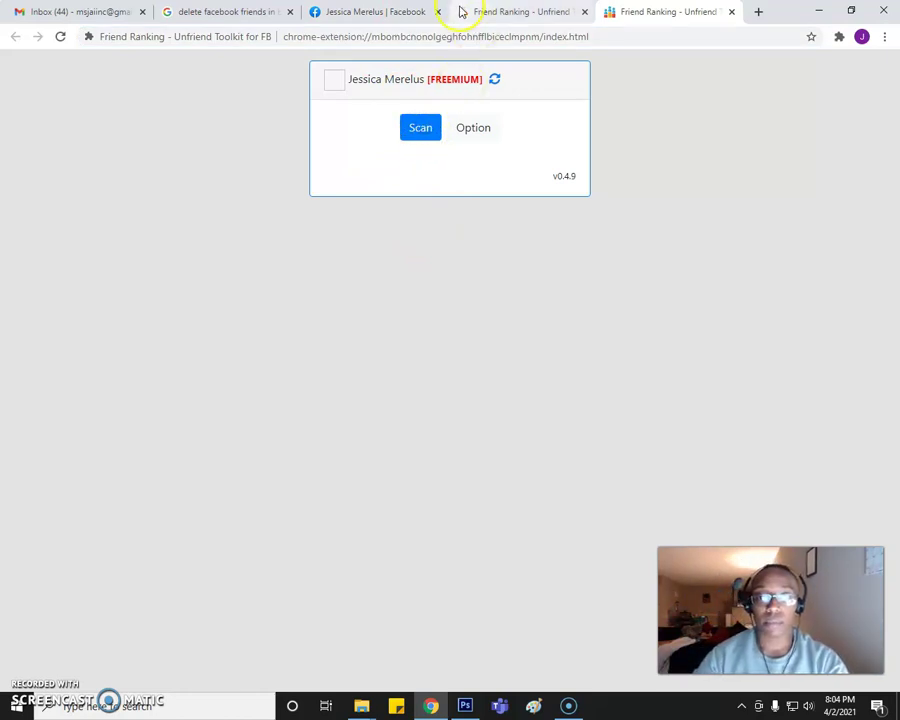
click(421, 129)
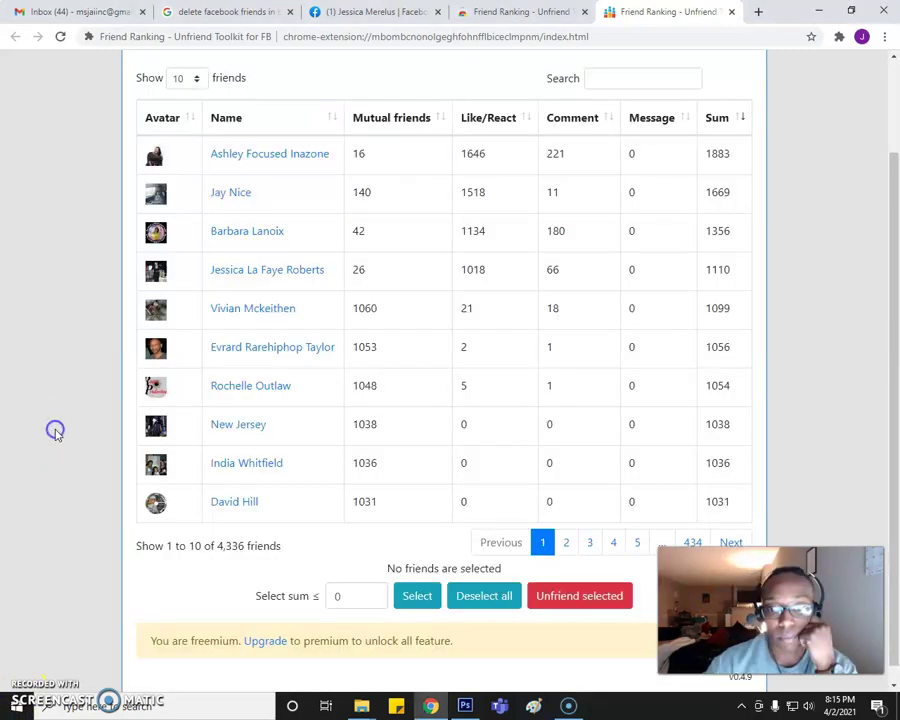
Examine the ranked friends table with its mutual friends, like/react, comment, message and sum columns and the selection controls below it
scroll(56, 430, up, 2)
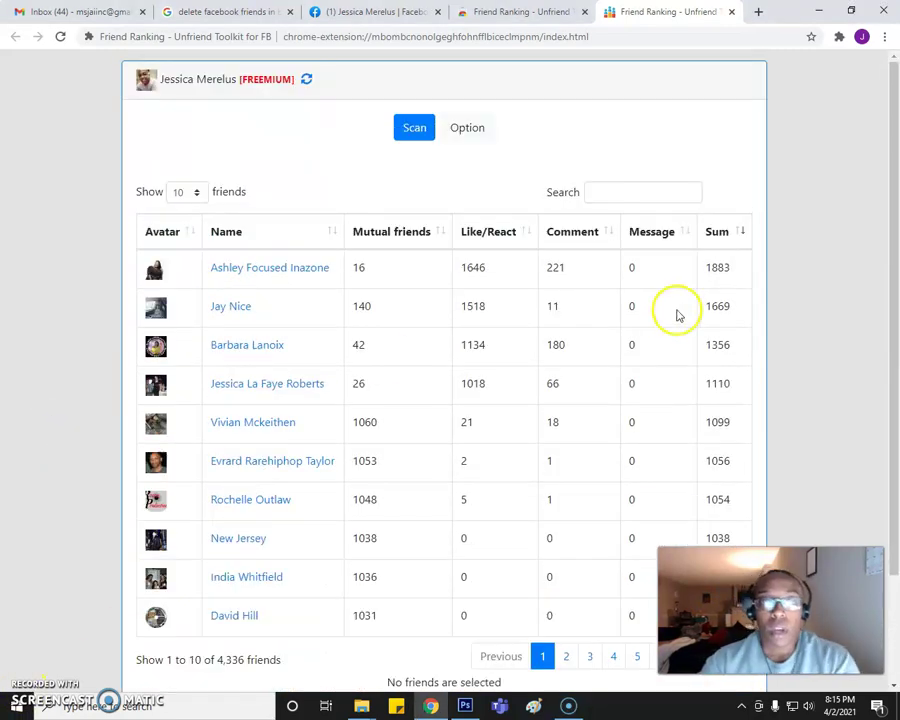
scroll(790, 218, down, 2)
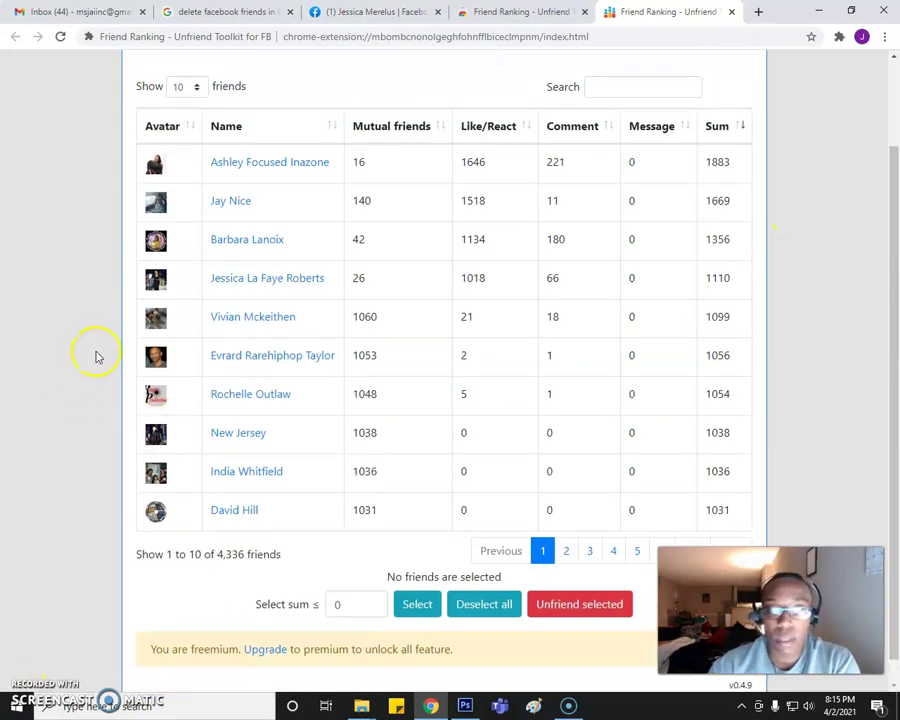
scroll(100, 352, up, 2)
scroll(88, 307, down, 2)
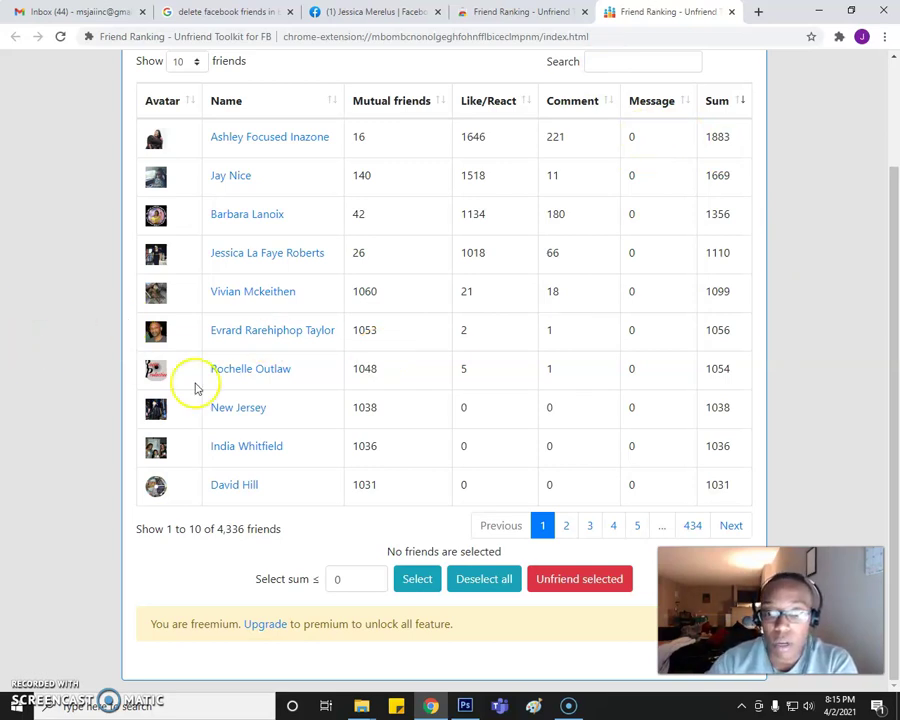
scroll(838, 297, up, 1)
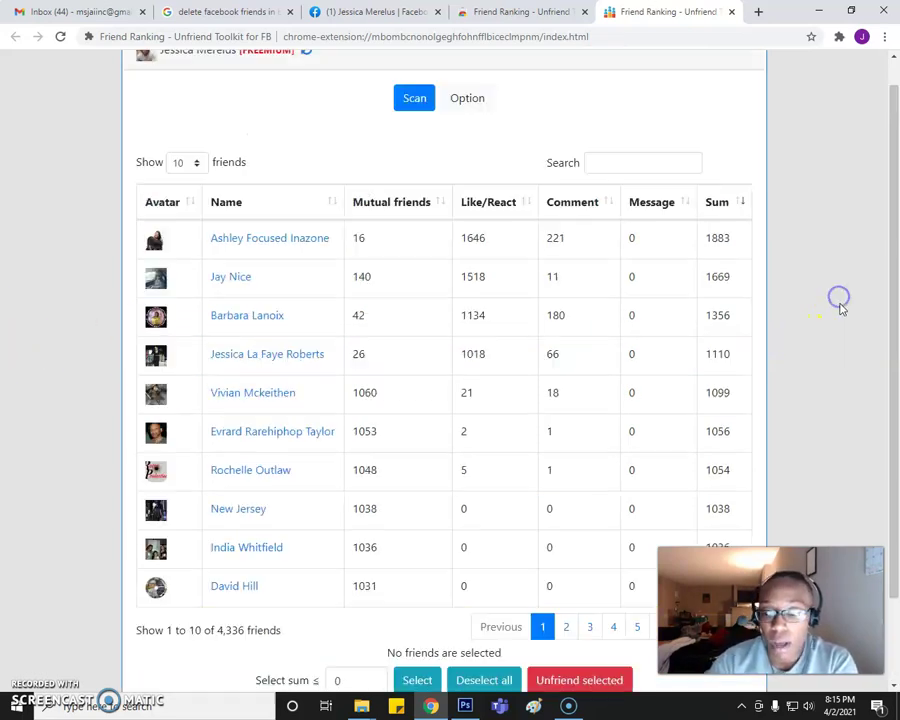
scroll(844, 308, down, 1)
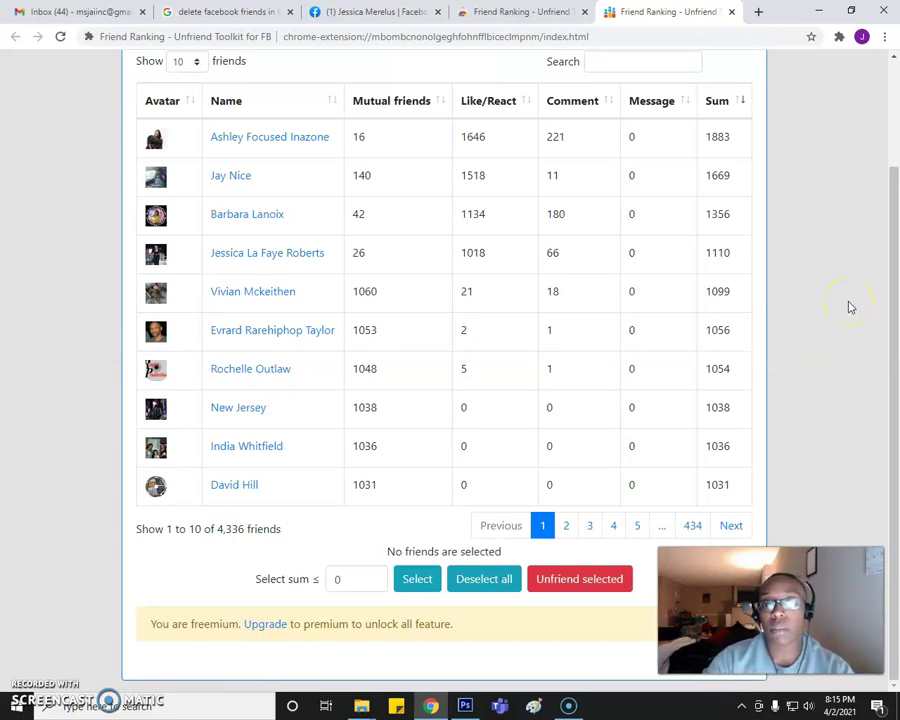
scroll(824, 372, up, 1)
scroll(814, 320, down, 1)
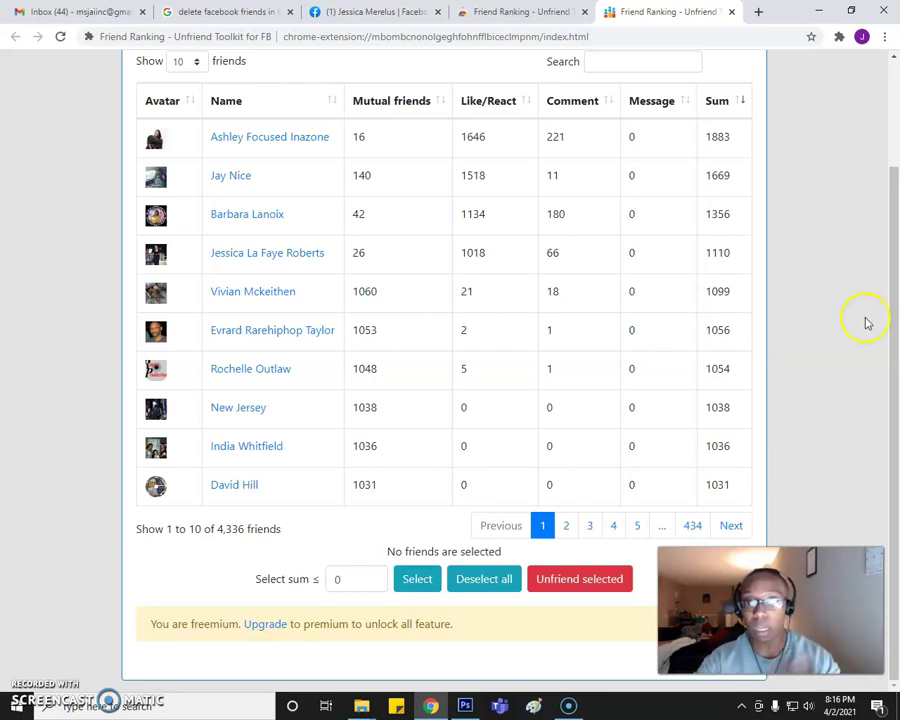
scroll(845, 345, up, 2)
scroll(830, 355, down, 2)
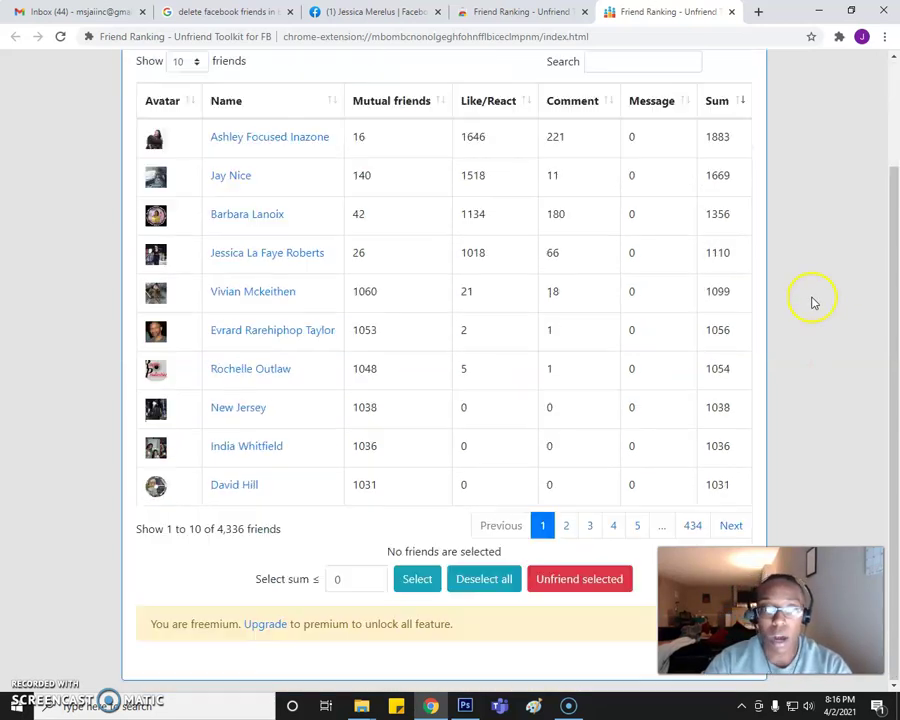
Select the last three friends on the first page, who have zero reactions, comments and messages
click(421, 416)
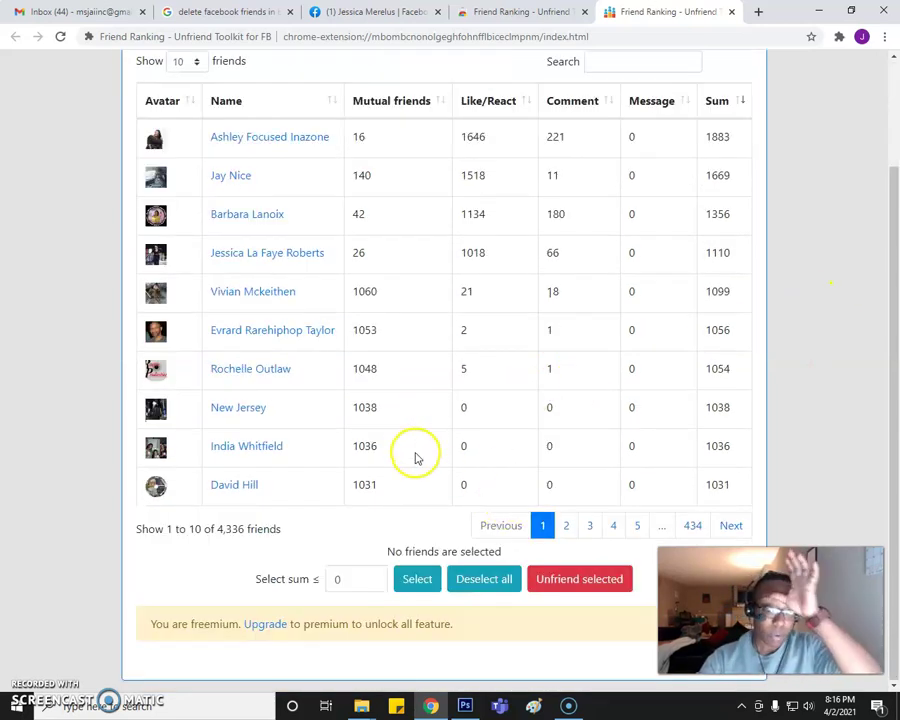
click(287, 407)
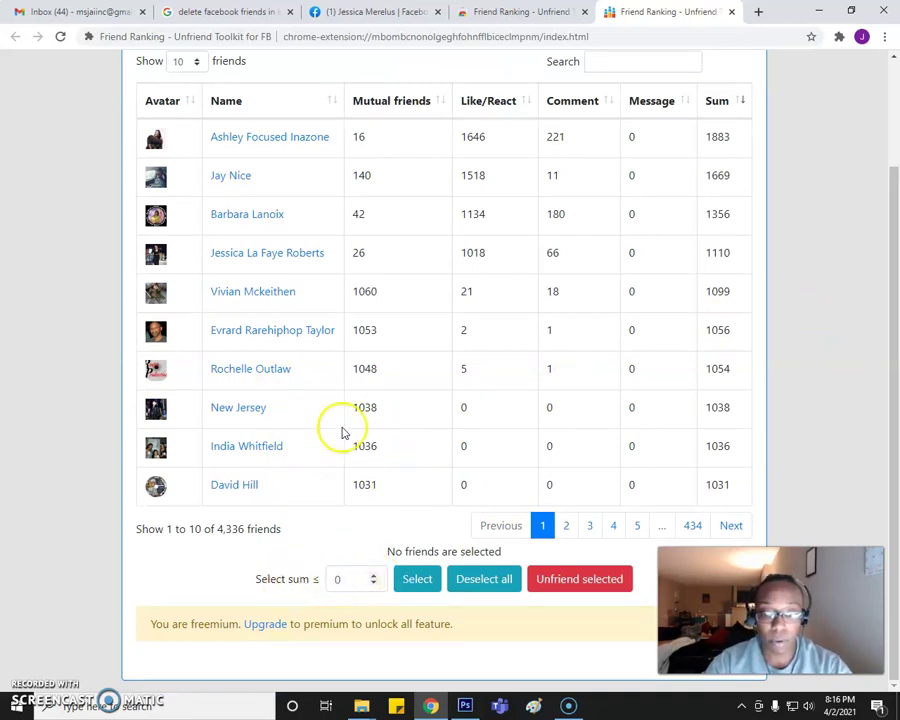
click(297, 414)
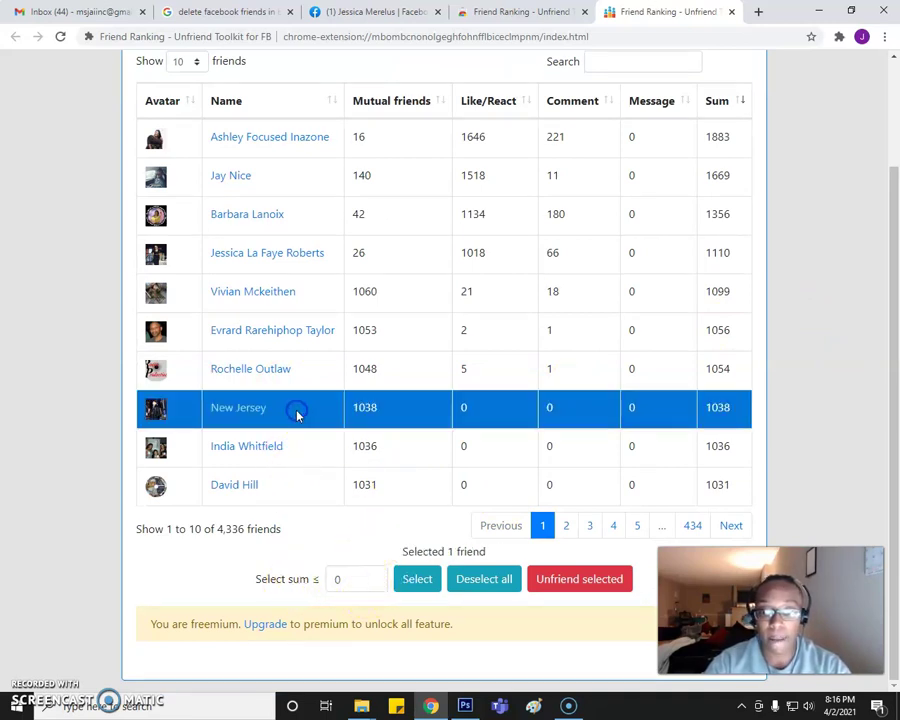
click(304, 458)
click(297, 485)
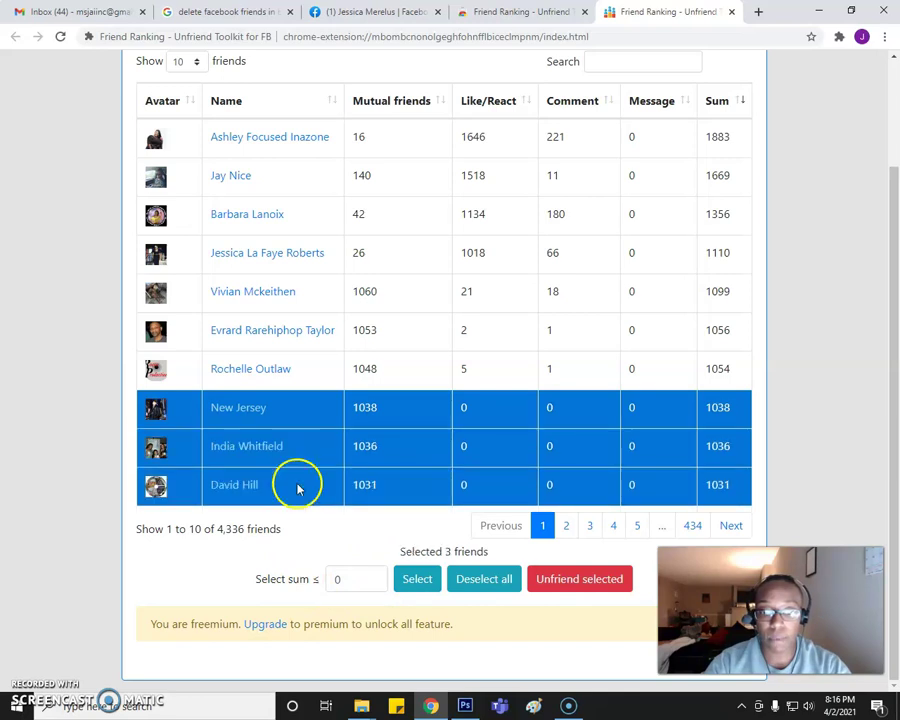
Add the second and third friends in the table to the selection, and deselect both again
scroll(777, 398, up, 1)
scroll(806, 282, down, 1)
scroll(800, 300, up, 1)
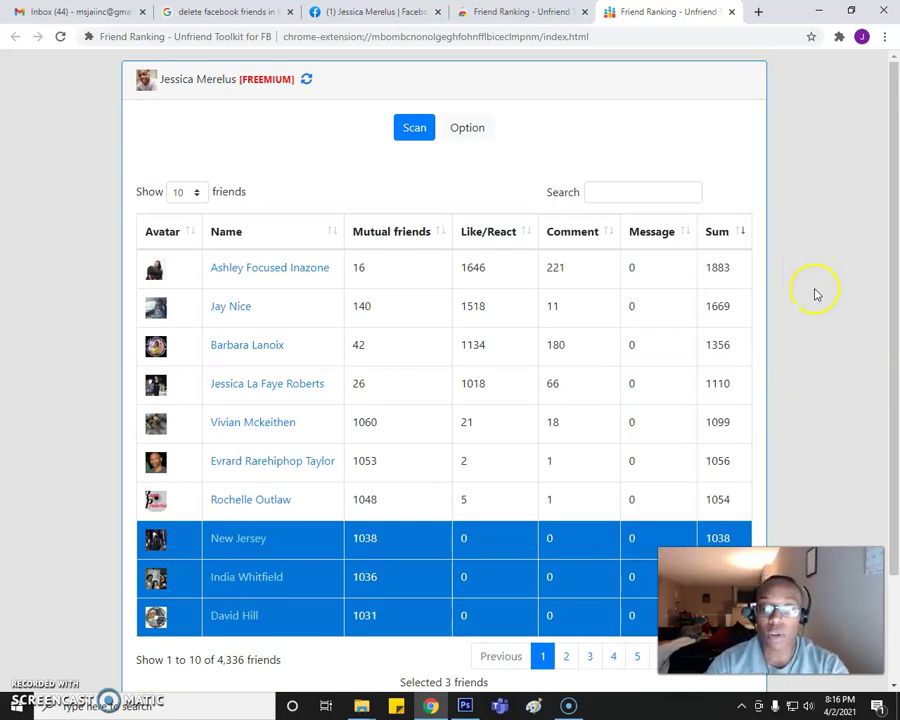
scroll(815, 295, down, 1)
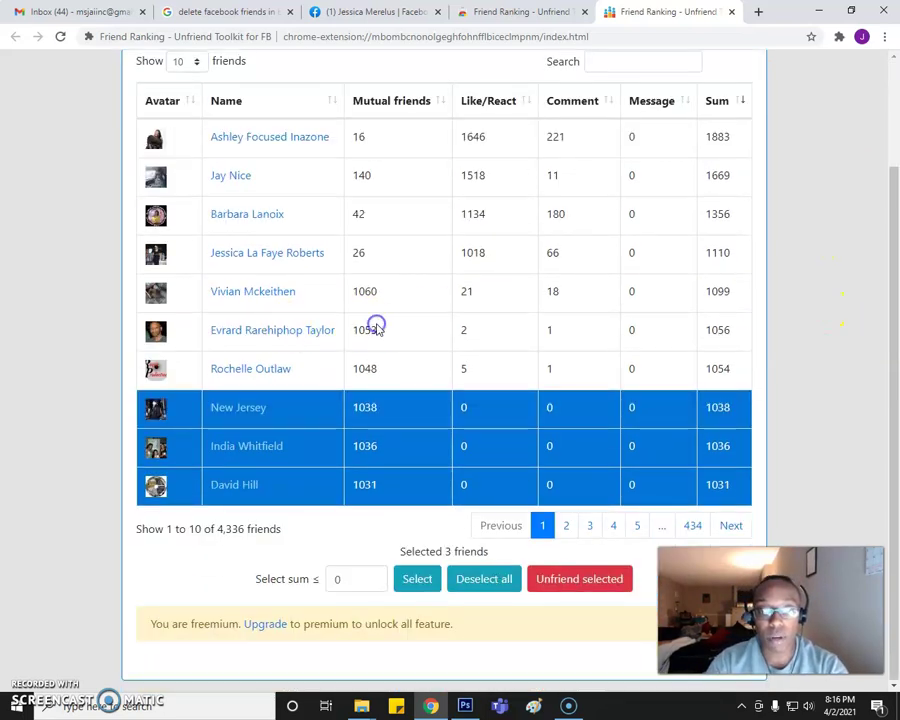
click(370, 175)
click(370, 214)
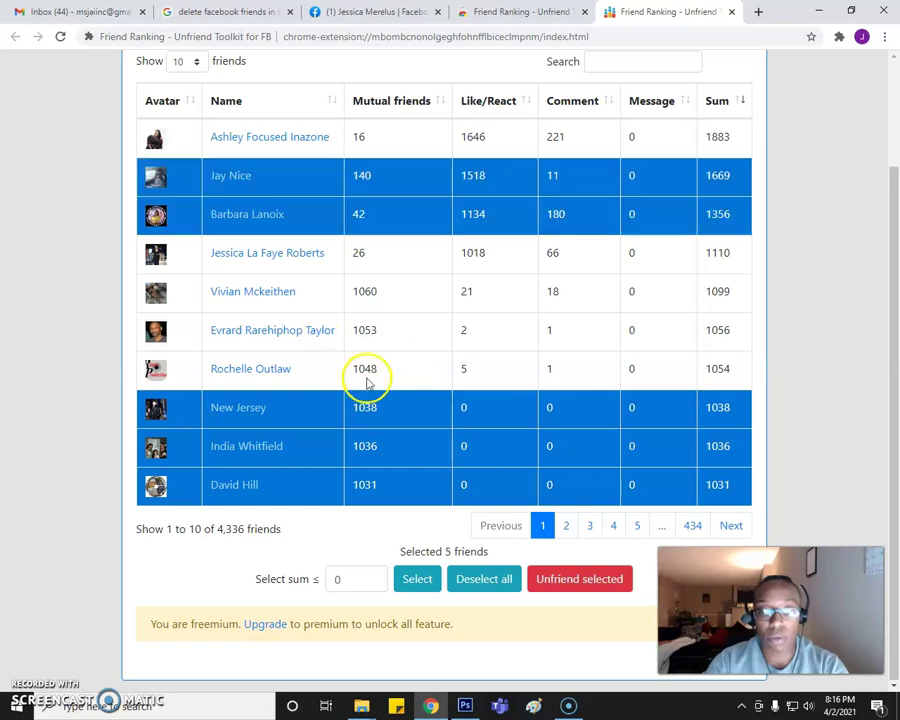
click(315, 180)
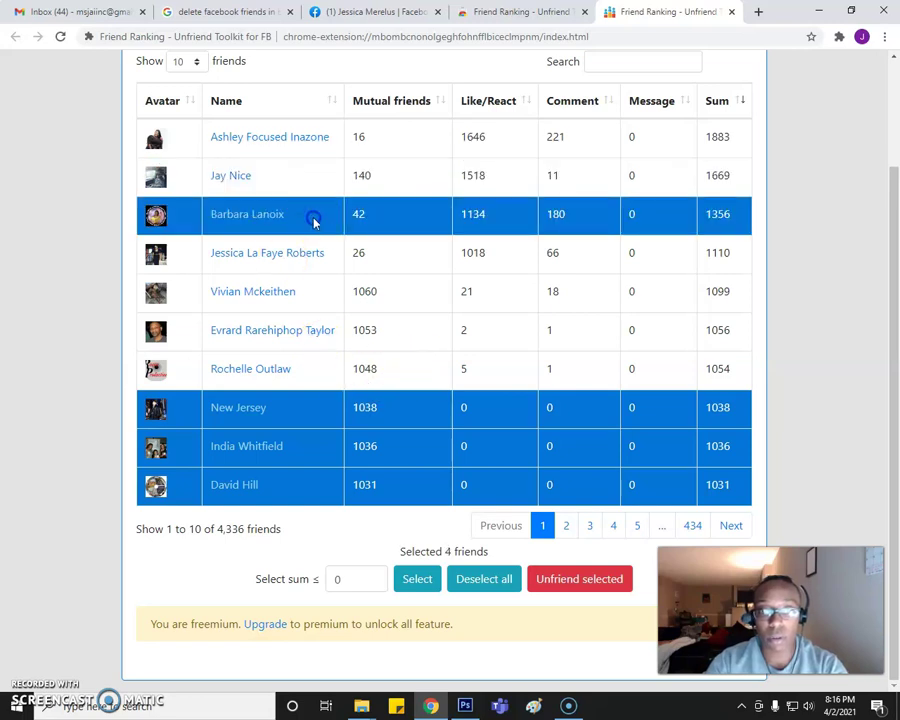
click(313, 216)
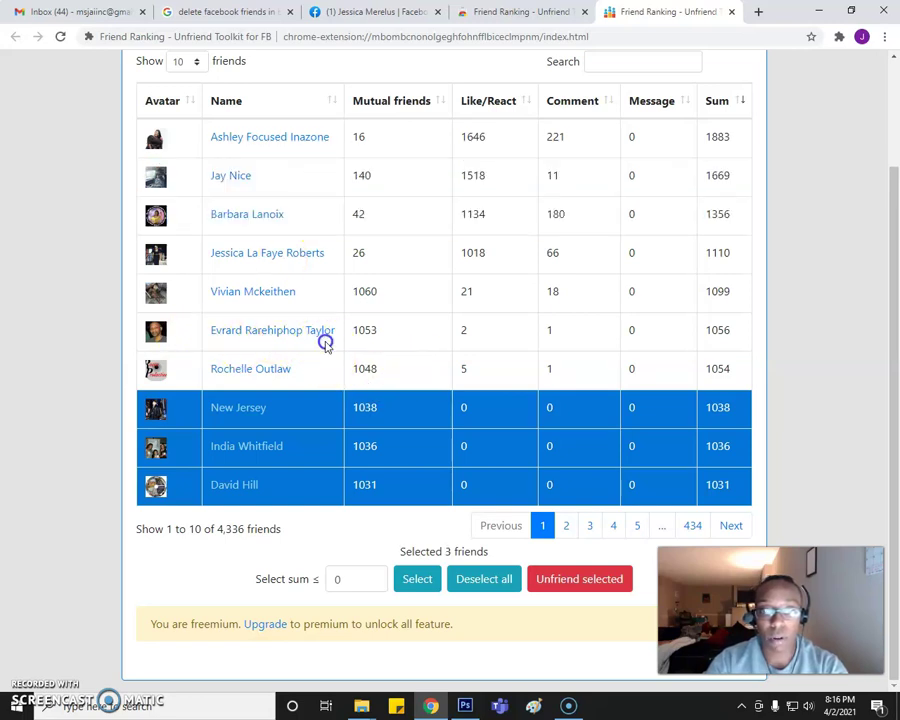
Try to unfriend four people by adding the friend with 1053 mutual friends, decline the premium upgrade, and deselect that friend
click(394, 344)
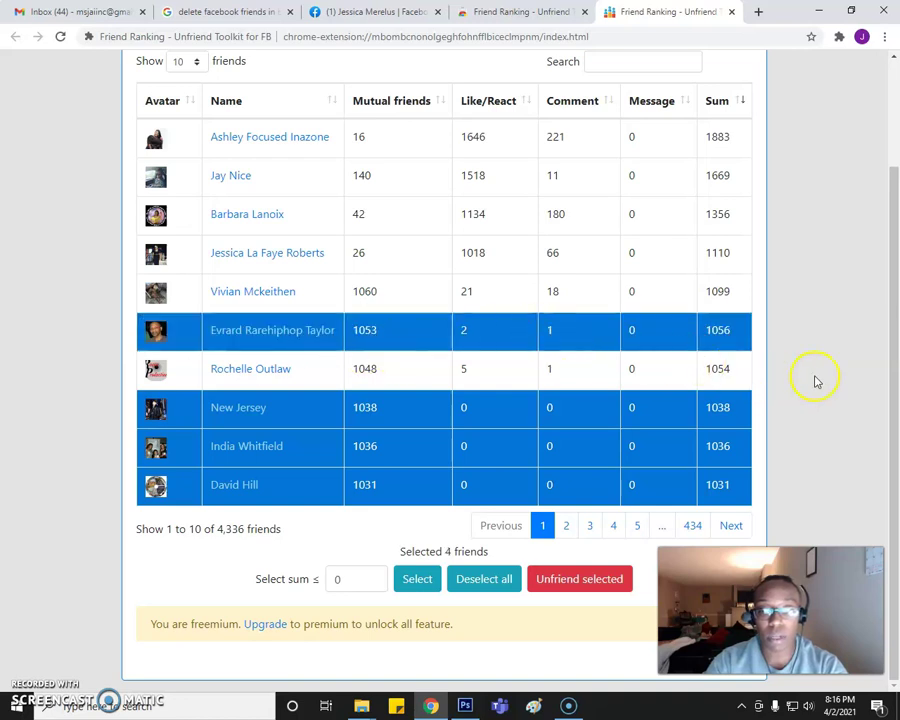
scroll(812, 378, up, 2)
scroll(826, 309, down, 2)
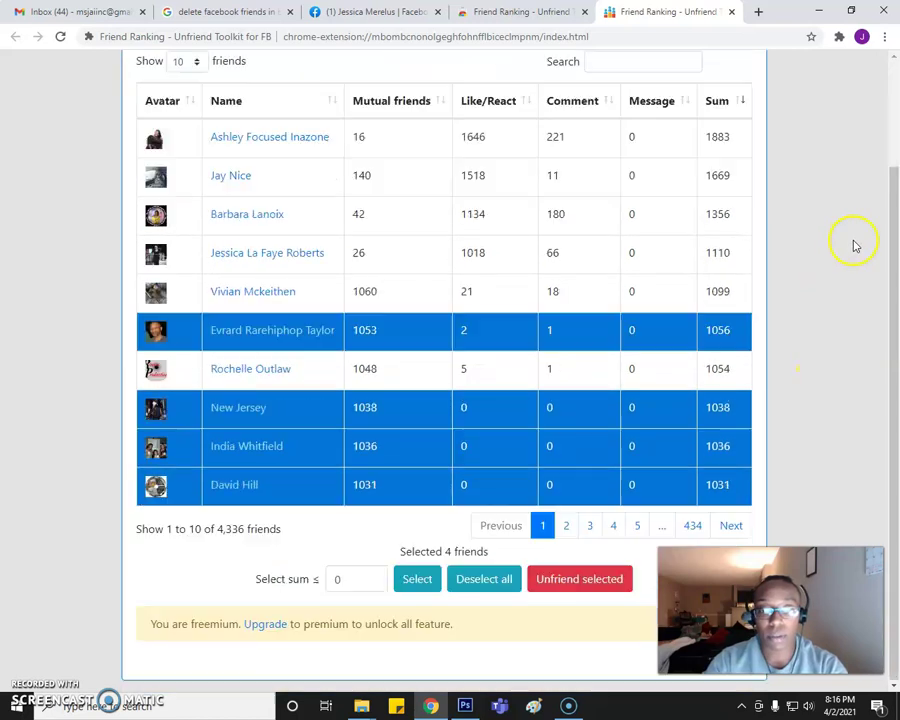
click(585, 588)
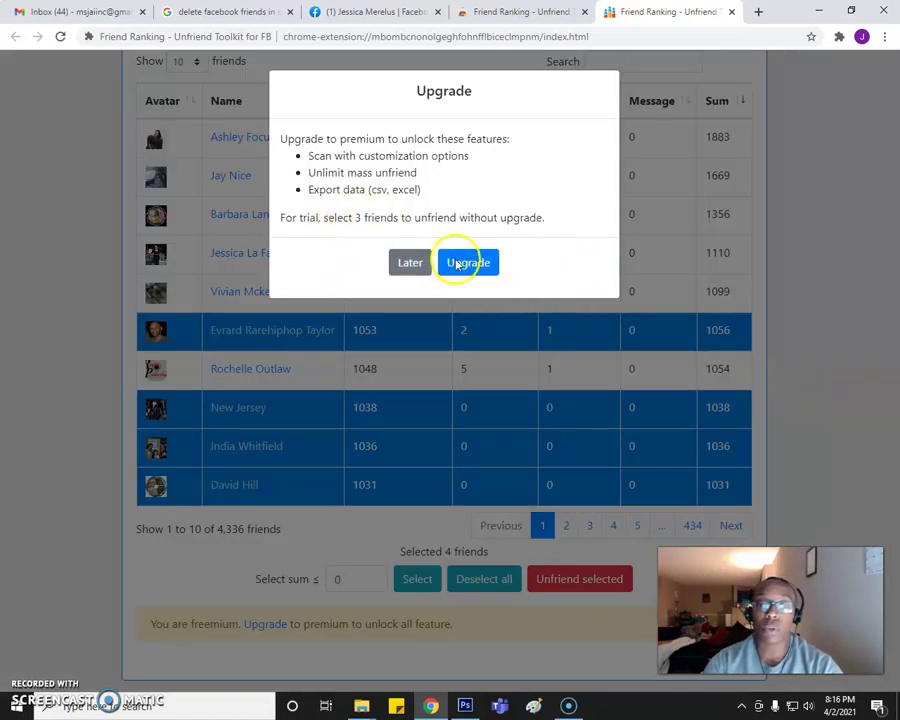
click(405, 262)
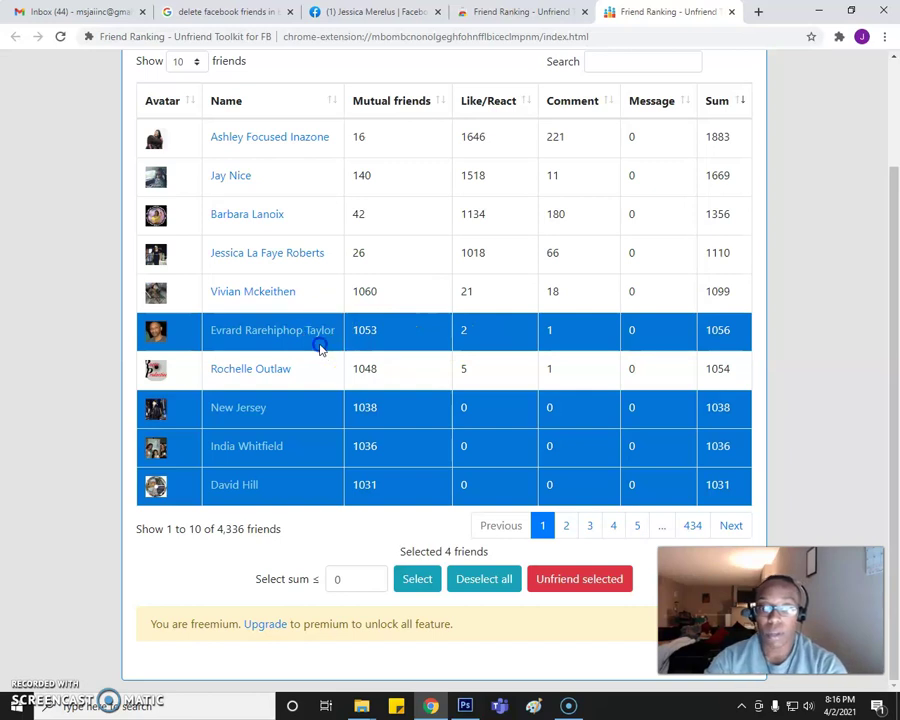
click(317, 344)
Unfriend the three selected inactive friends, confirm the removal, and follow its progress above the table
scroll(813, 396, up, 2)
scroll(813, 396, down, 2)
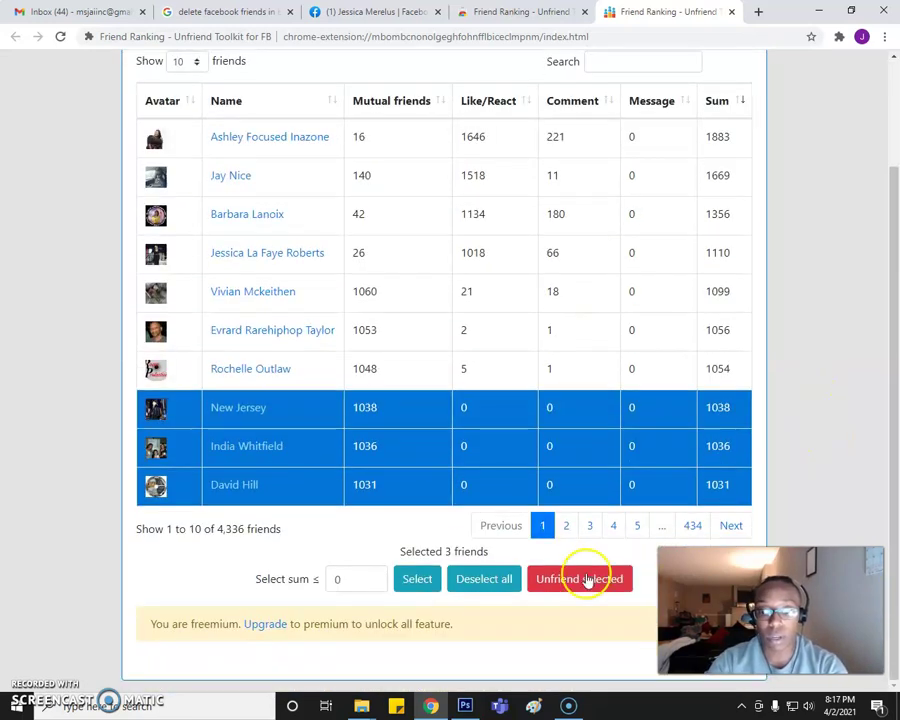
click(571, 590)
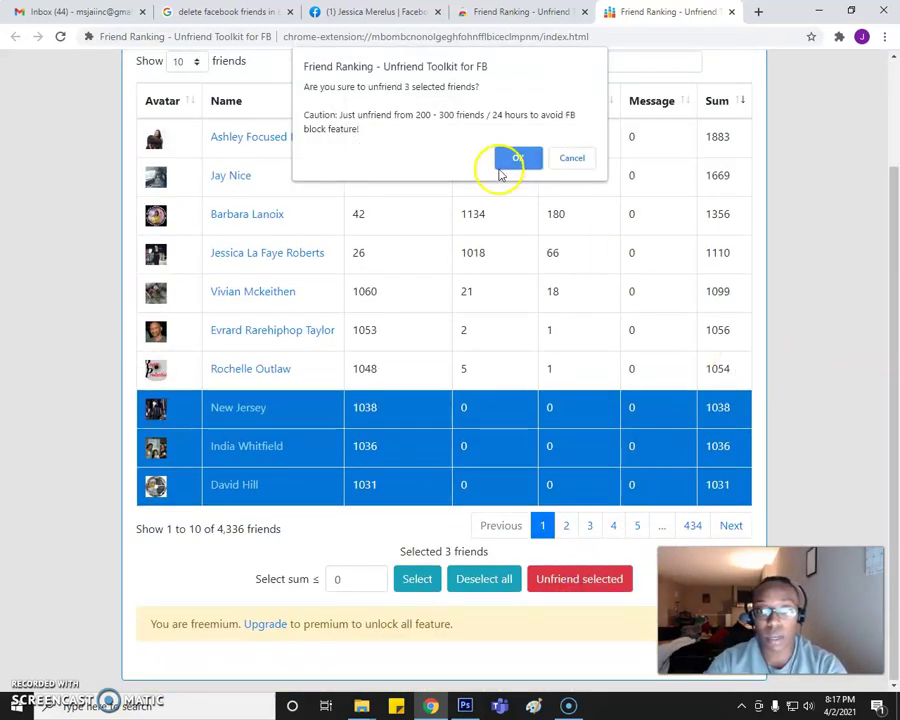
click(517, 160)
scroll(816, 356, up, 3)
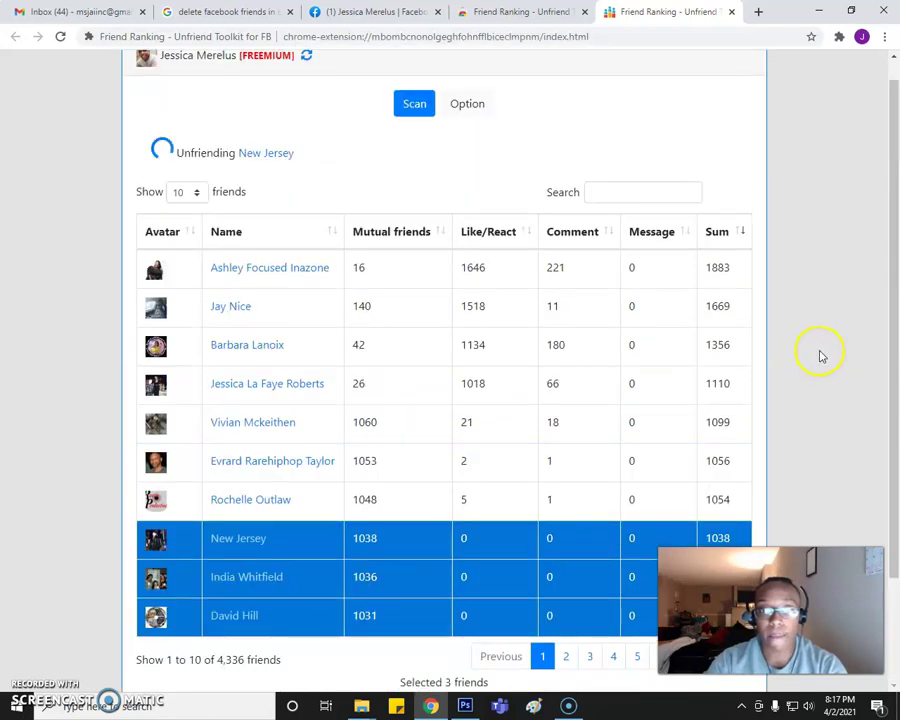
scroll(132, 186, down, 1)
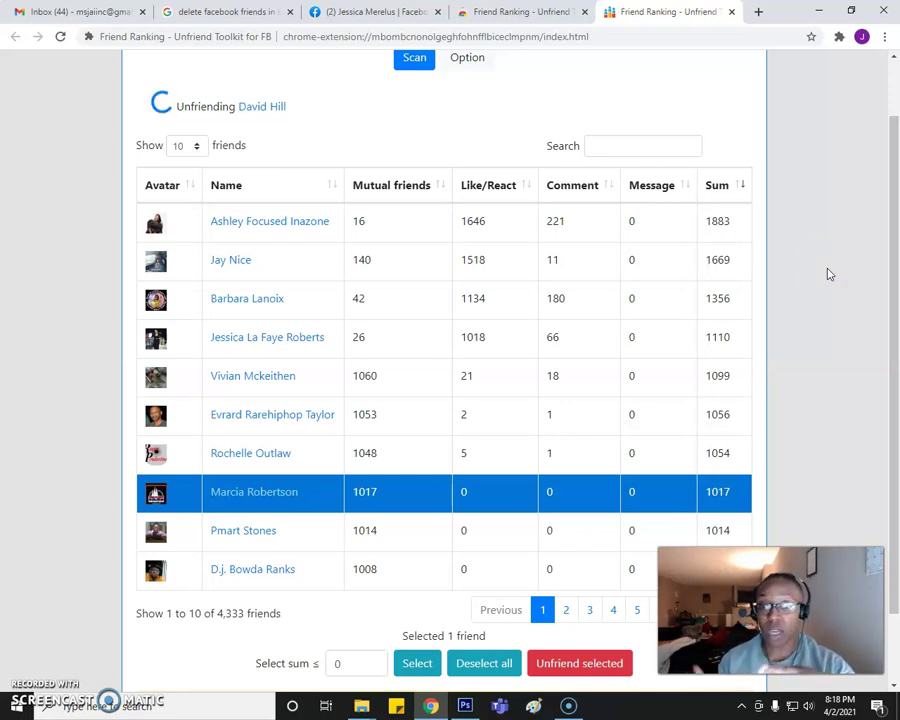
click(828, 266)
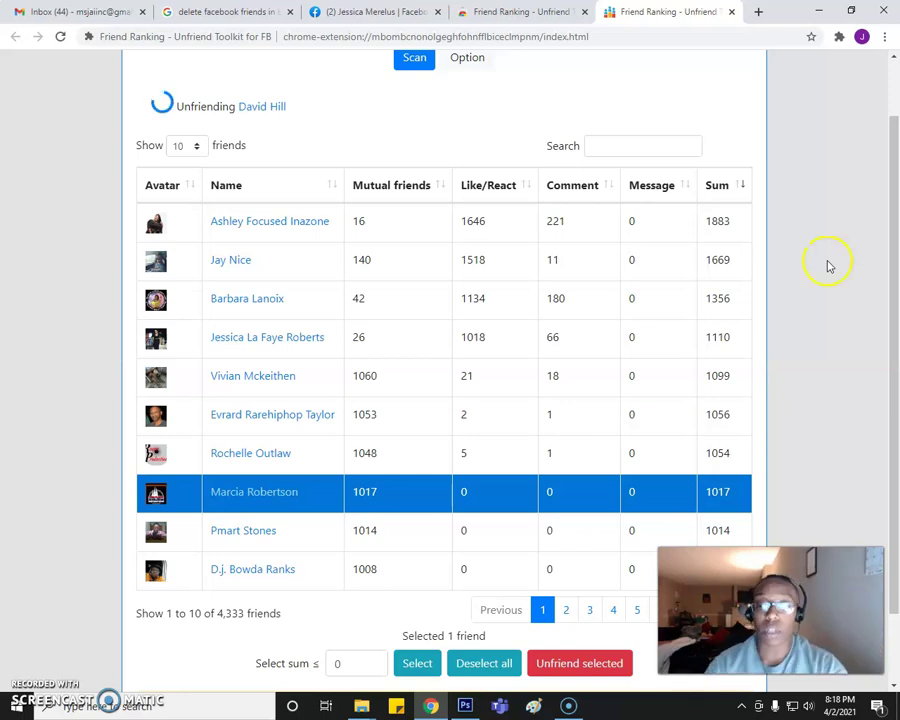